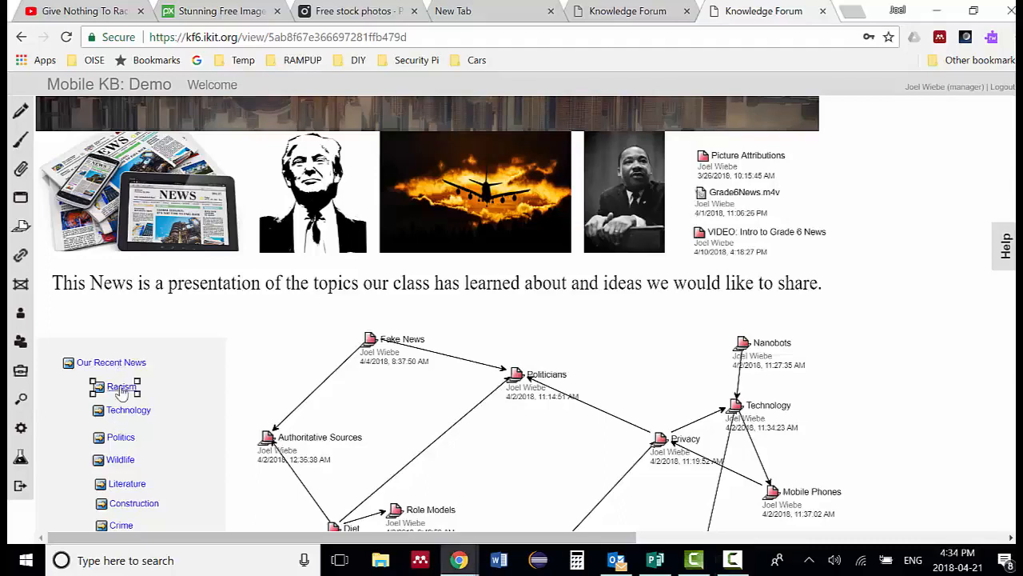
# Open the Racism view and look through the note "Presentation: Racism in UK Universities", including its picture and links.
pyautogui.click(120, 389)
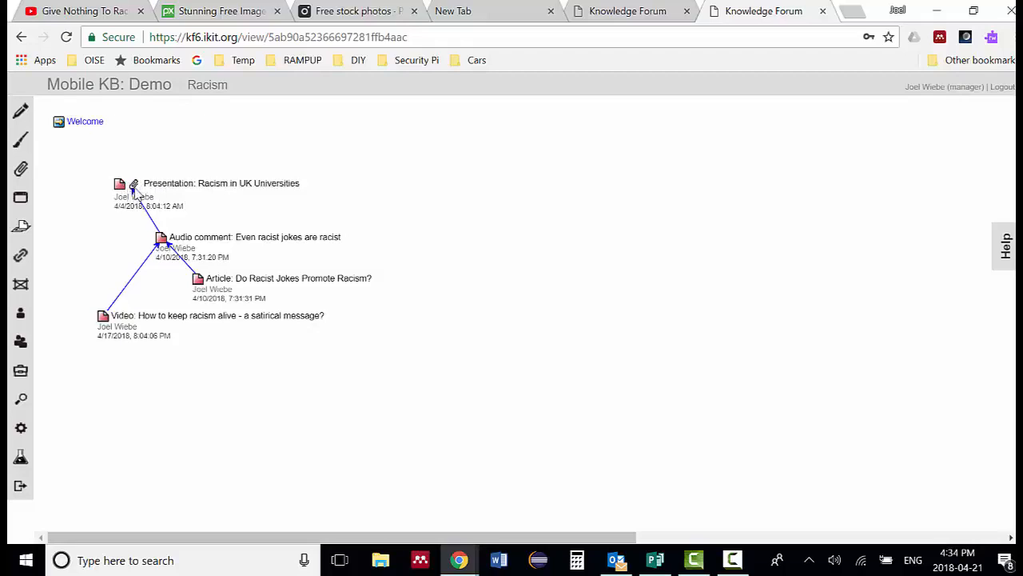
pyautogui.click(179, 191)
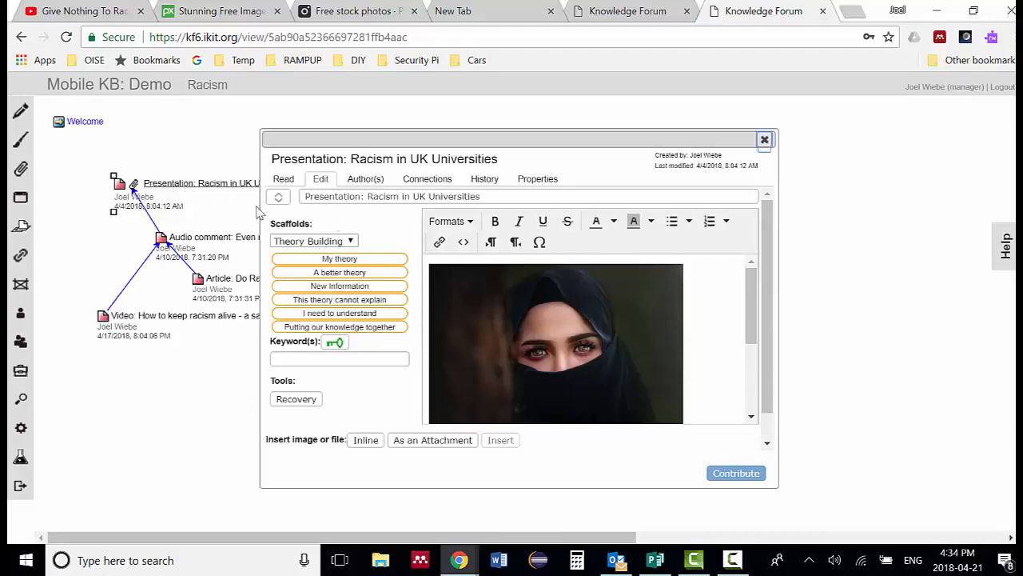
pyautogui.scroll(-3, 710, 305)
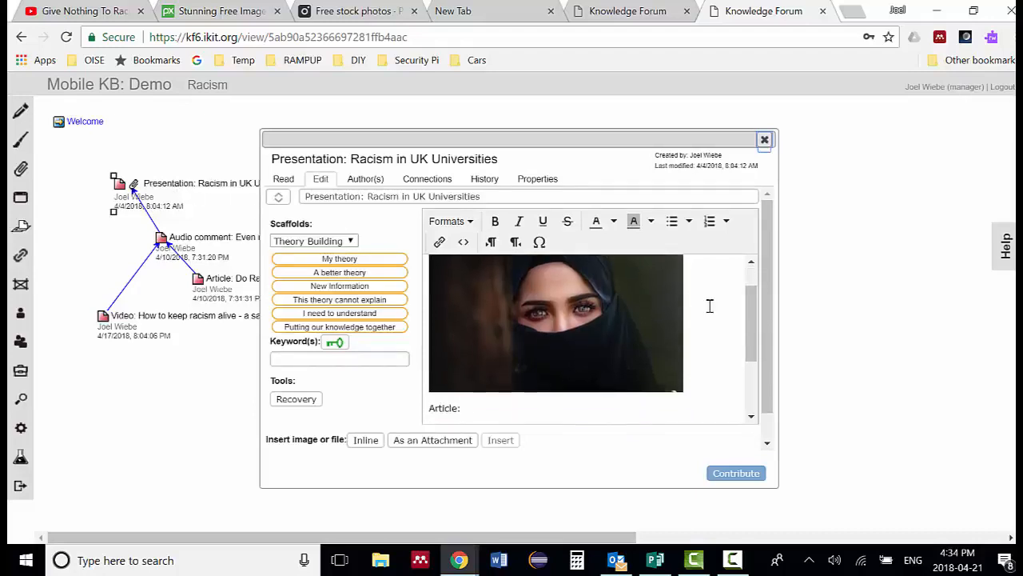
pyautogui.scroll(3, 710, 305)
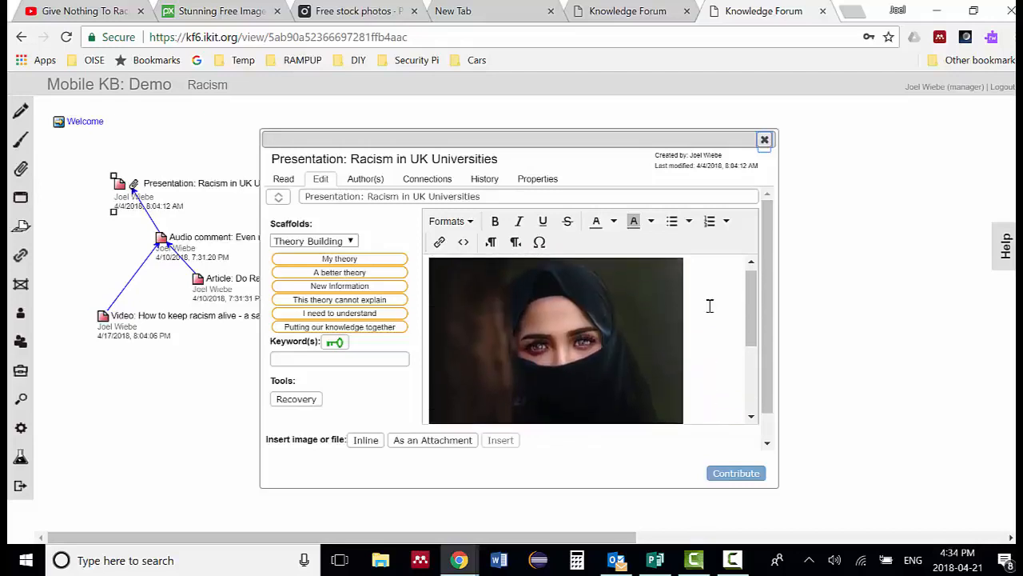
pyautogui.scroll(-3, 709, 306)
pyautogui.scroll(1, 710, 306)
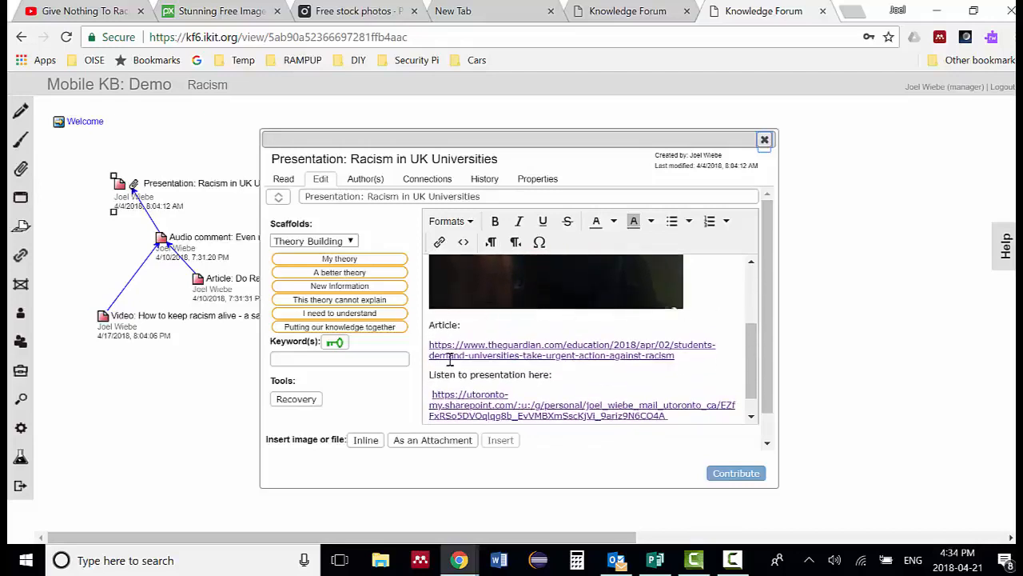
pyautogui.scroll(-1, 456, 372)
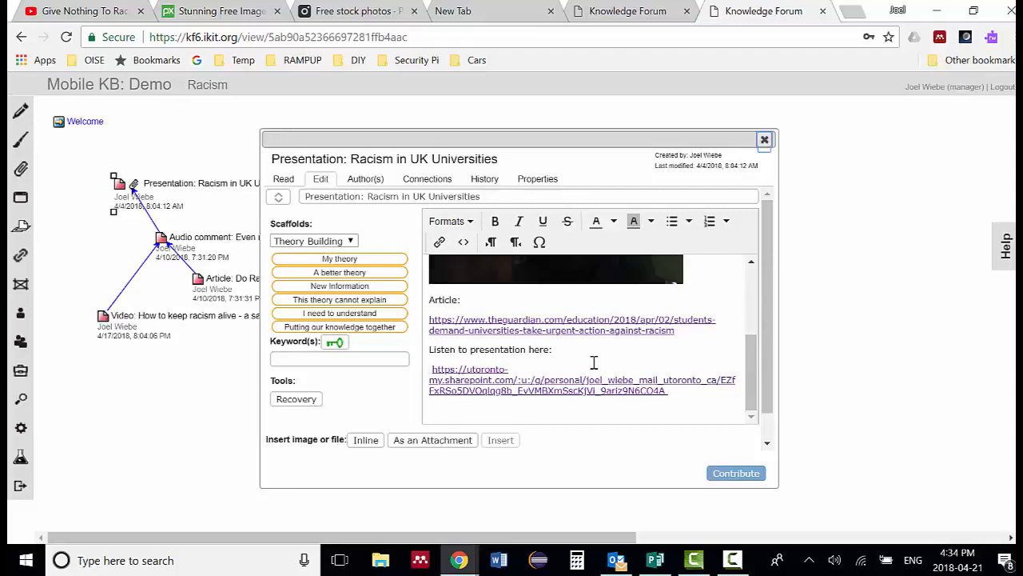
pyautogui.scroll(4, 692, 366)
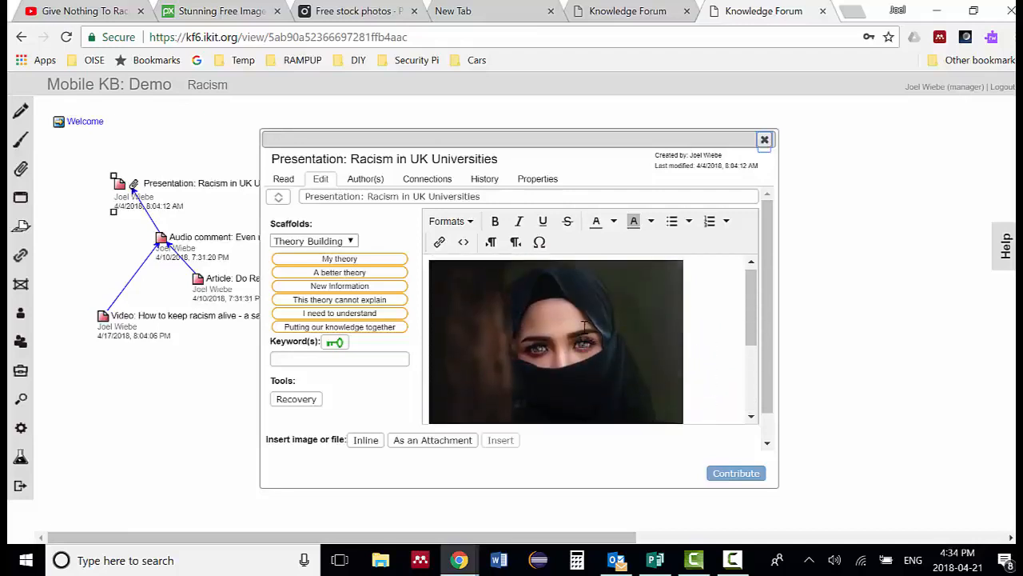
pyautogui.scroll(-3, 584, 326)
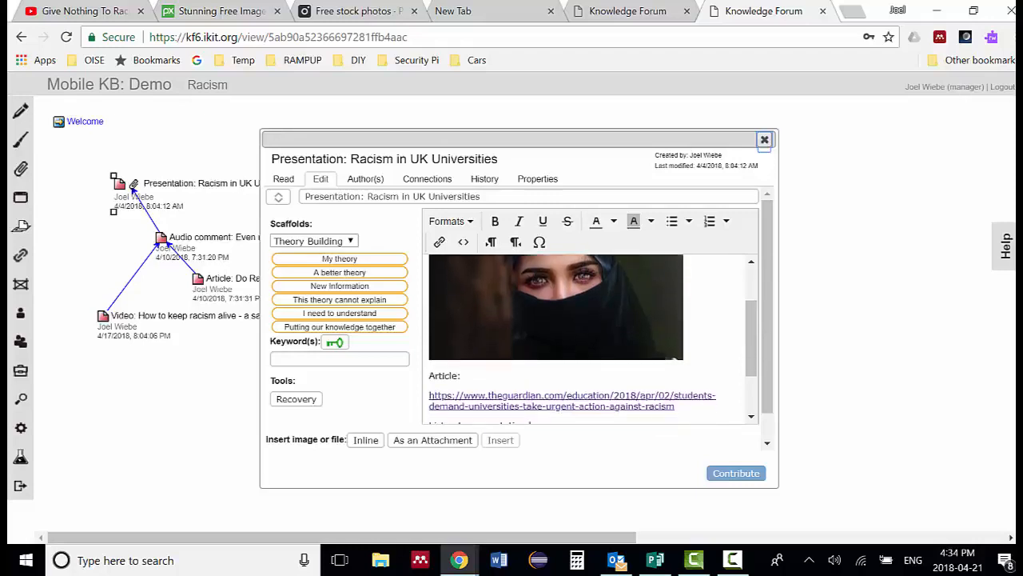
pyautogui.click(765, 140)
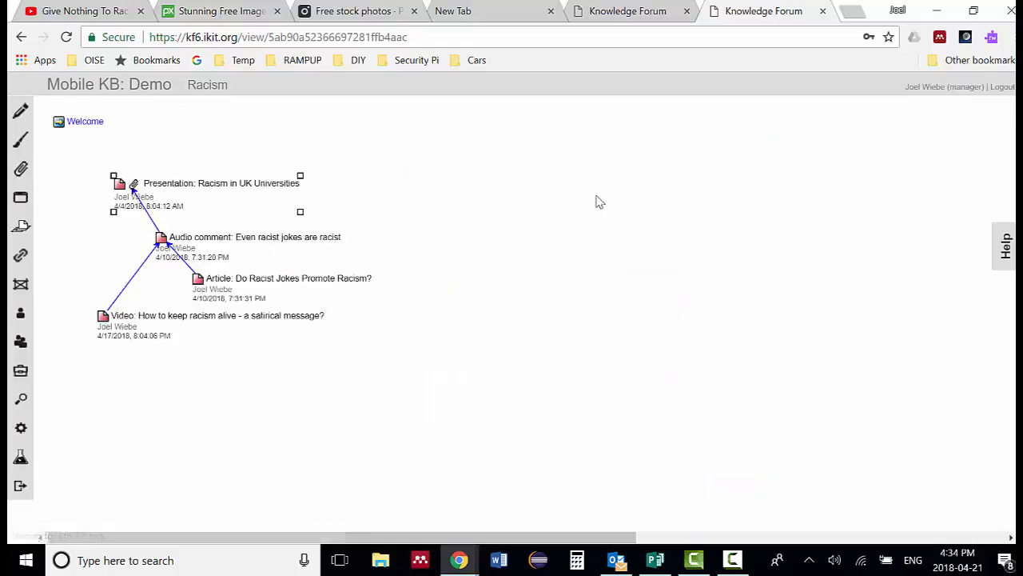
# Create a new note in the Racism view titled "Racism Note Example".
pyautogui.click(21, 112)
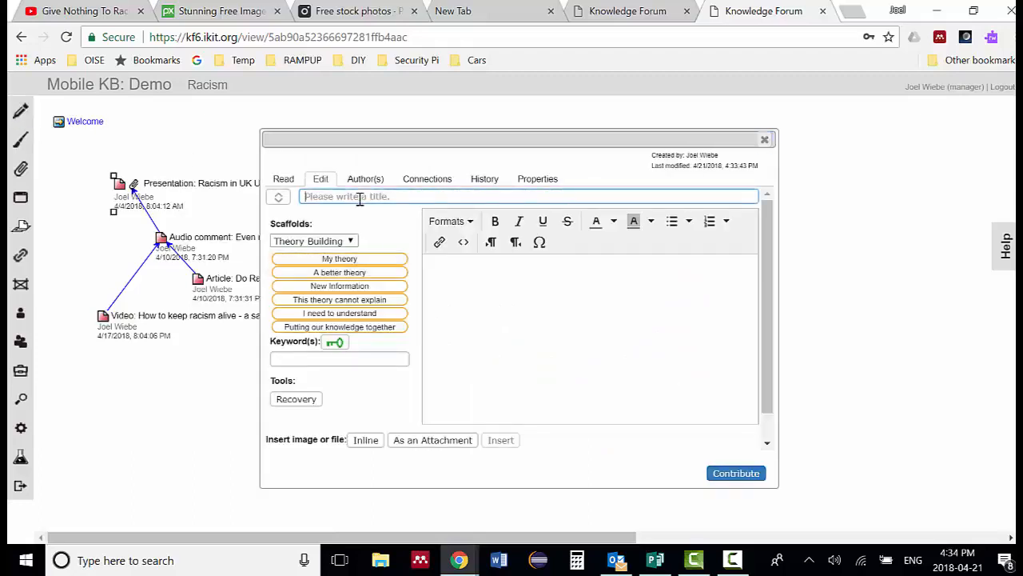
pyautogui.write('Racism Not')
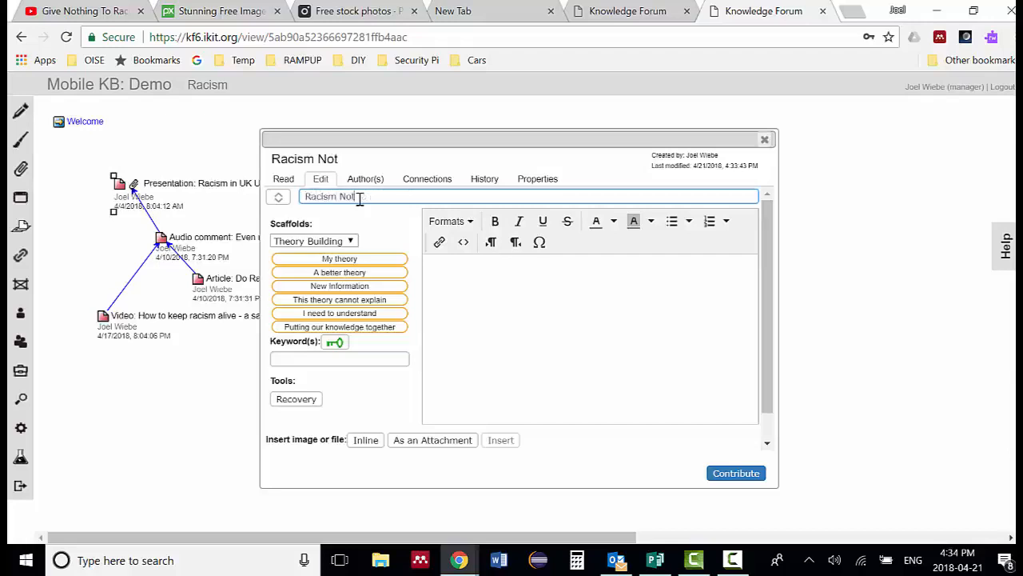
pyautogui.write('e Example')
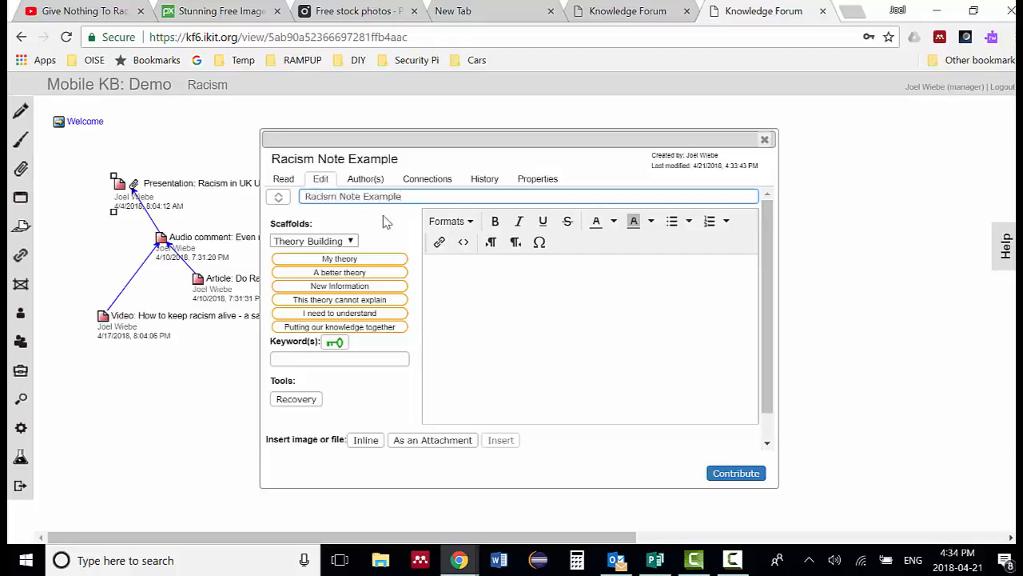
# Insert the picture hijab-3064633_1920.jpg from the KF6 Assets folder inline in the note body.
pyautogui.click(477, 281)
pyautogui.click(364, 441)
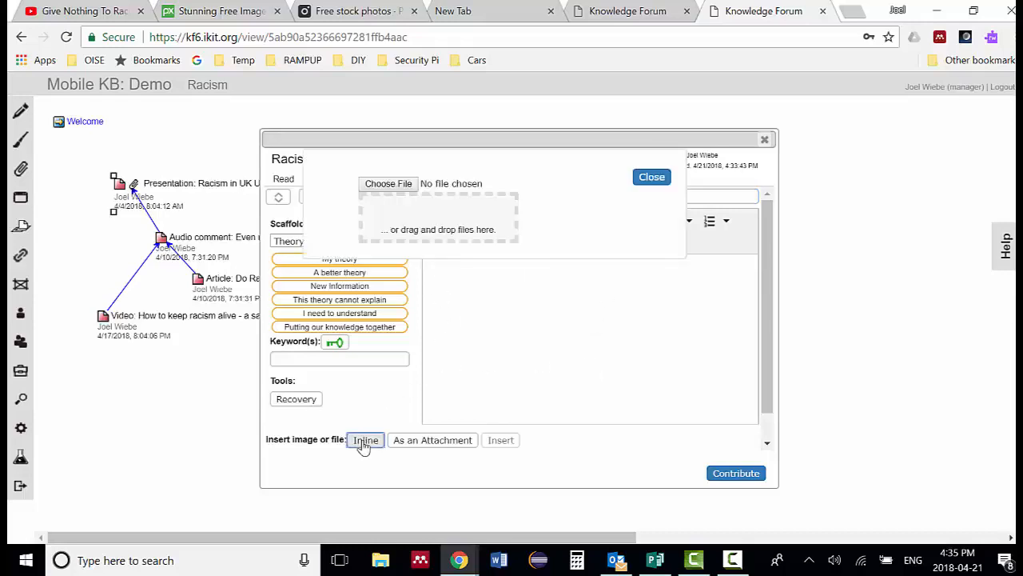
pyautogui.click(388, 184)
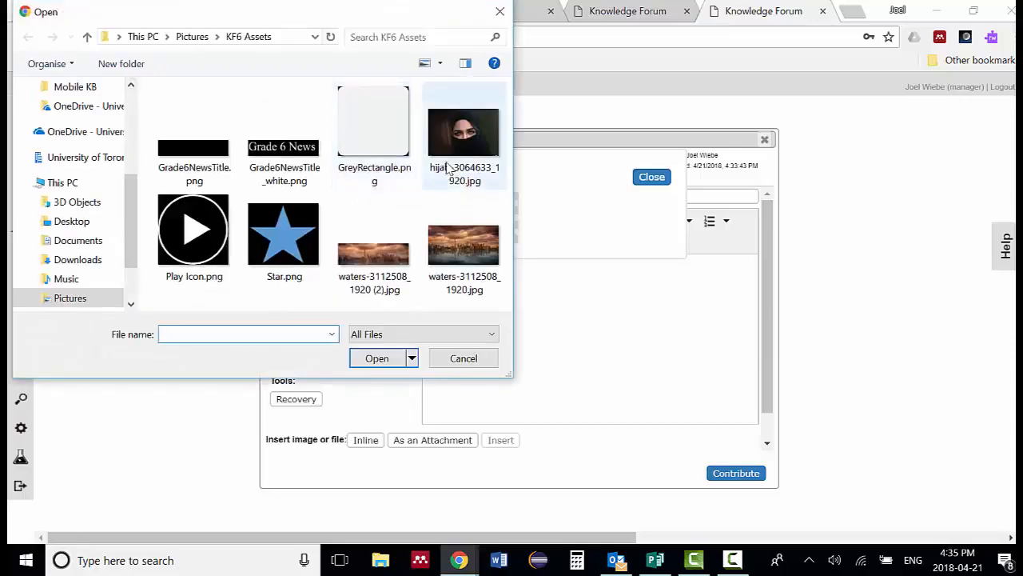
pyautogui.click(462, 152)
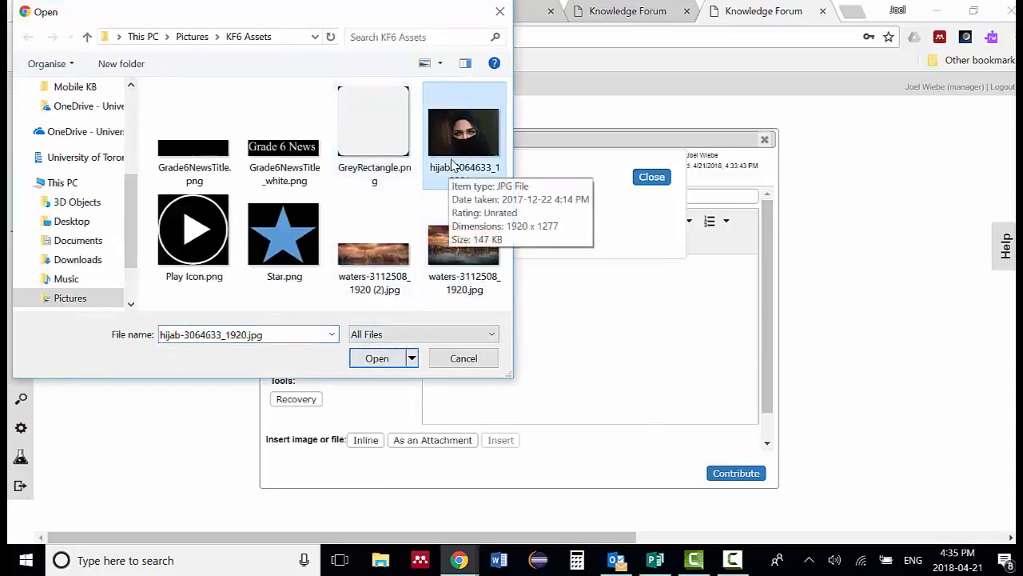
pyautogui.click(370, 359)
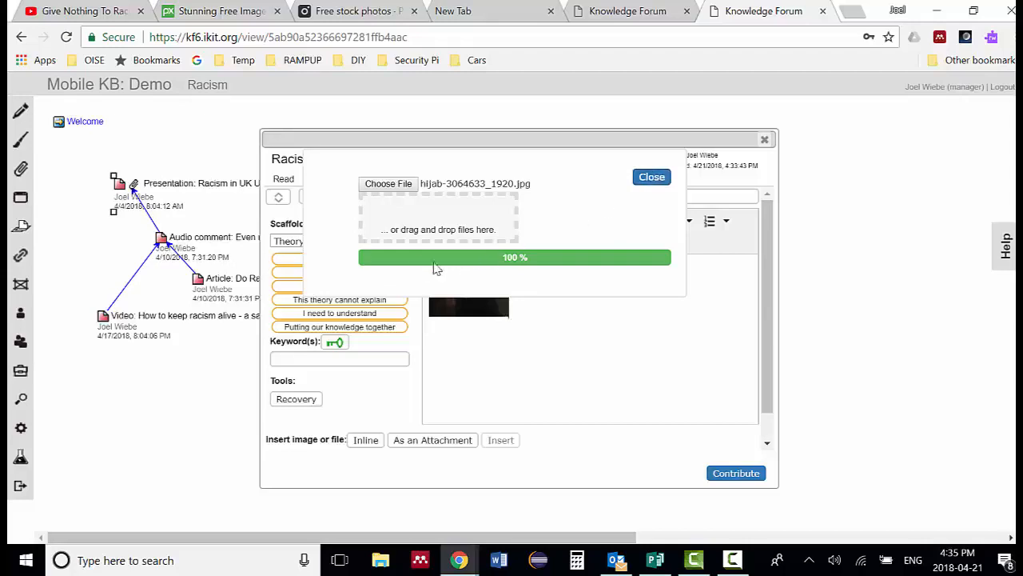
pyautogui.click(652, 178)
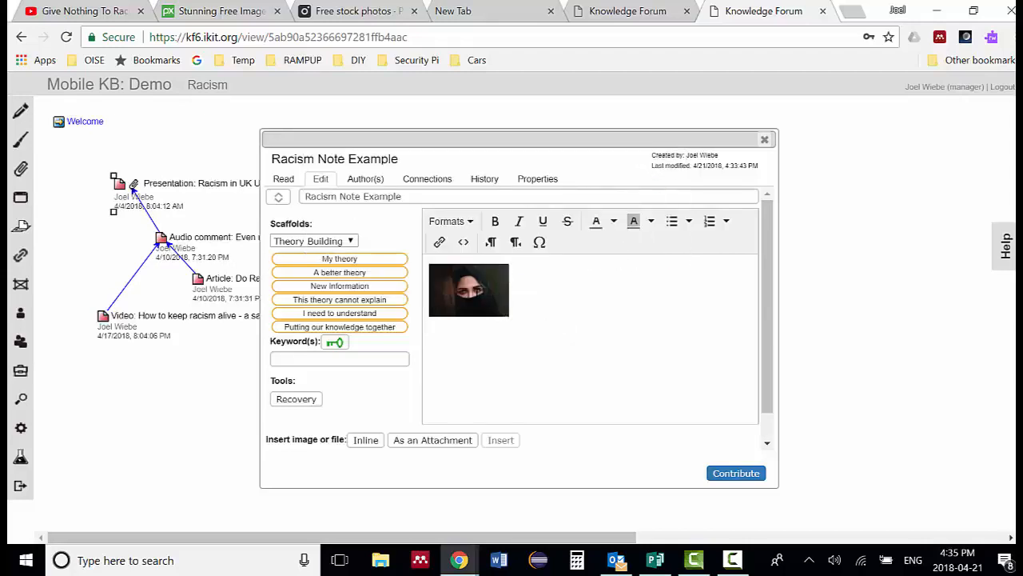
# Enlarge the inline picture proportionally to about two and a half times its width.
pyautogui.click(473, 289)
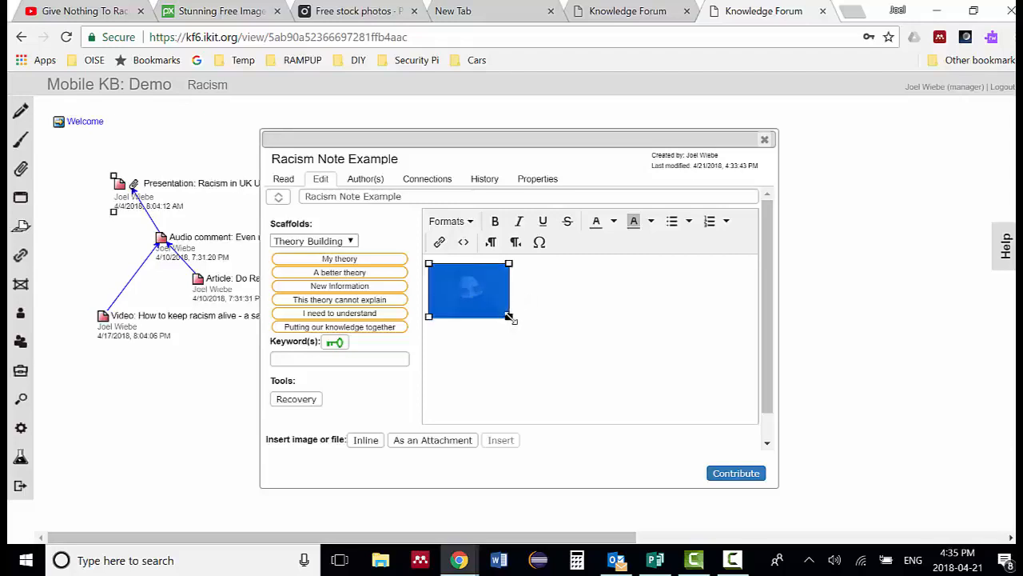
pyautogui.moveTo(509, 317); pyautogui.dragTo(637, 394)
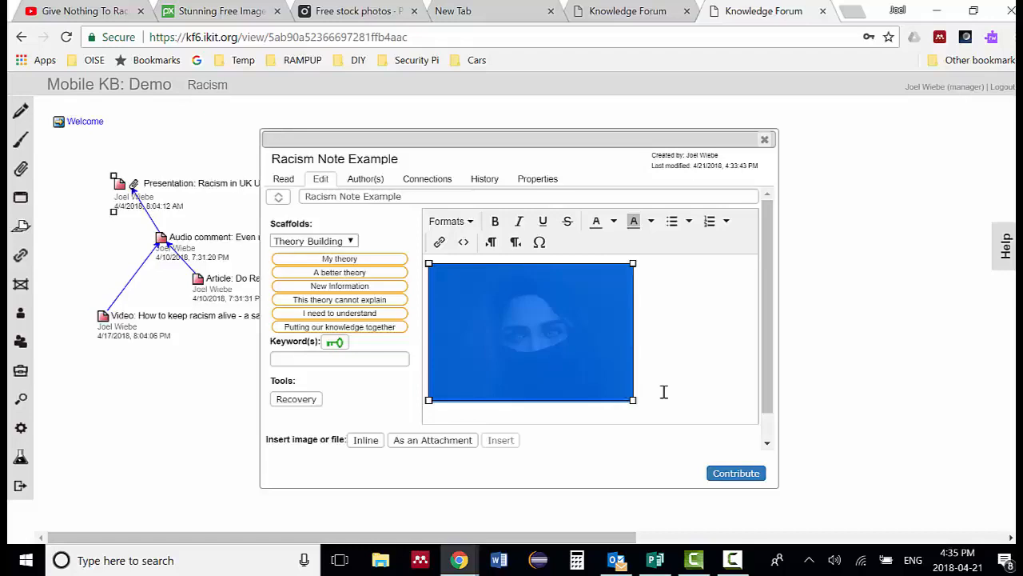
pyautogui.click(664, 392)
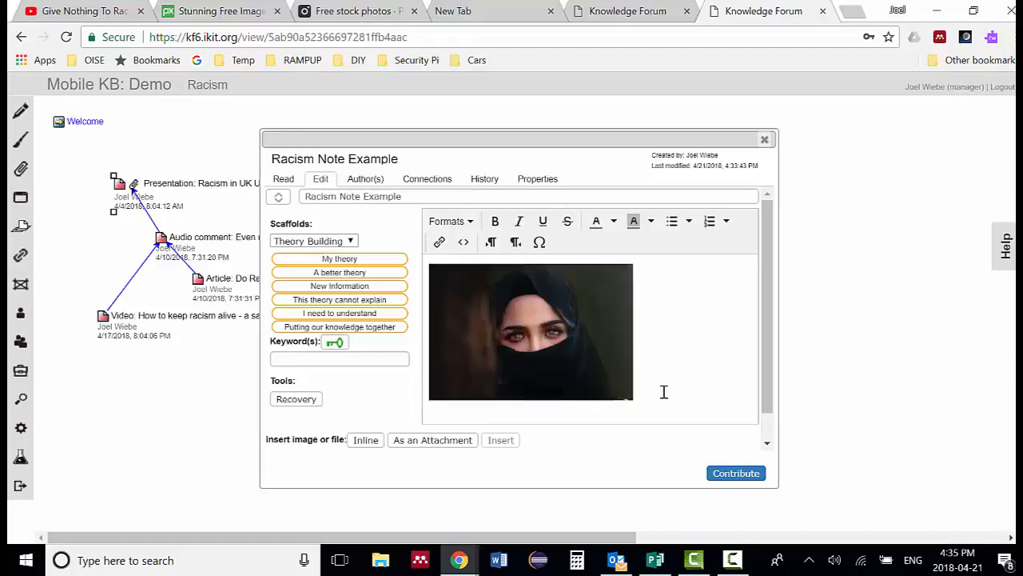
# Add the line "This is an example of an inline picture." below the picture in the note body.
pyautogui.press('Return')
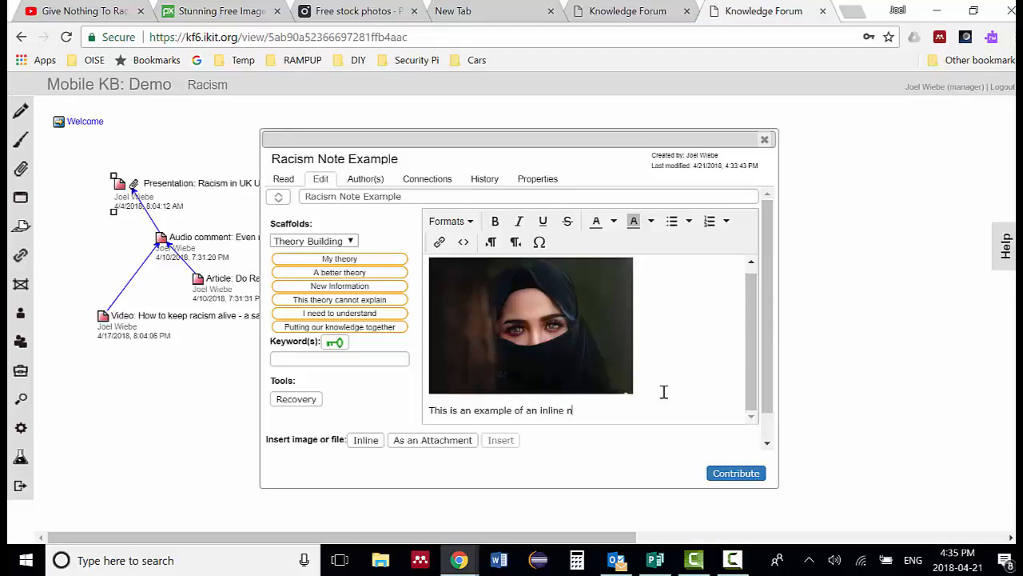
pyautogui.press('BackSpace')
pyautogui.press('BackSpace')
pyautogui.press('BackSpace')
pyautogui.press('BackSpace')
pyautogui.press('BackSpace')
pyautogui.press('BackSpace')
# Add Star.png from the KF6 Assets folder to the note as an attachment.
pyautogui.click(417, 443)
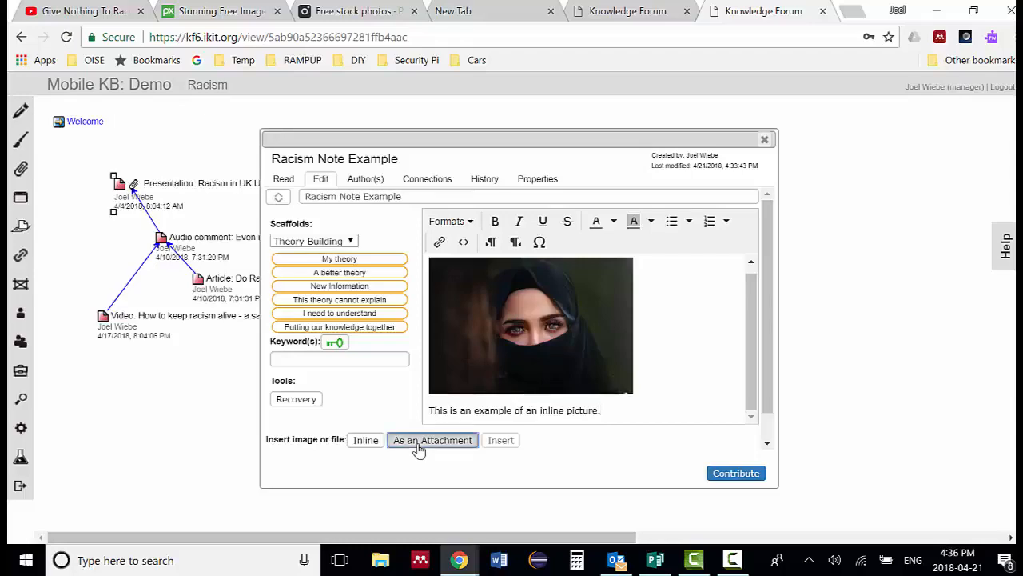
pyautogui.click(403, 200)
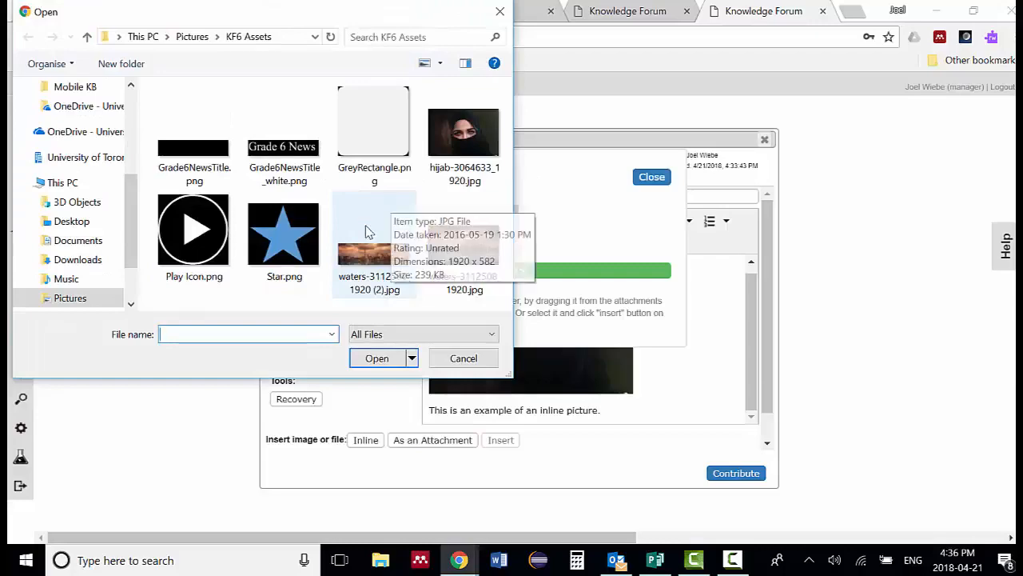
pyautogui.click(282, 246)
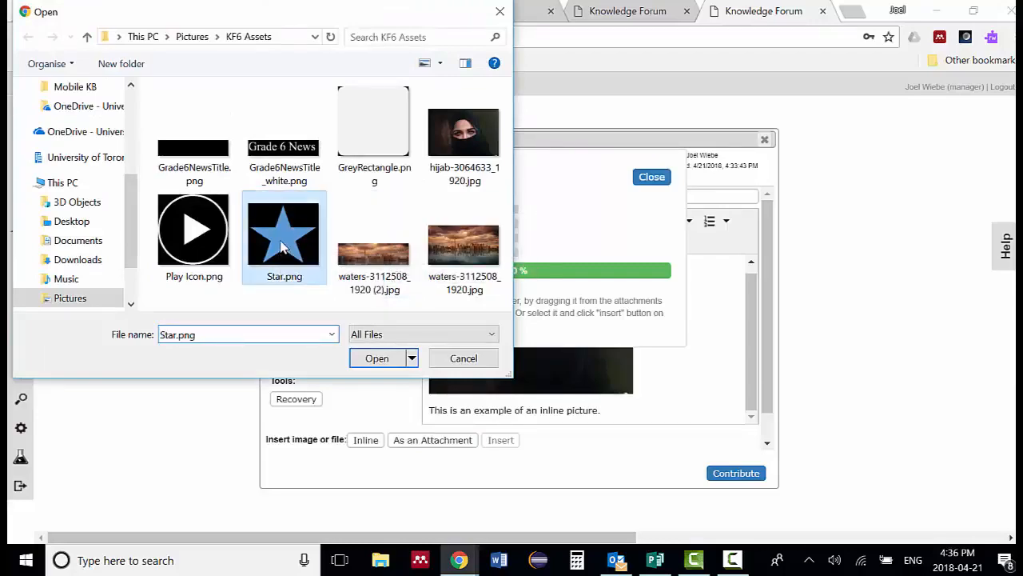
pyautogui.click(377, 359)
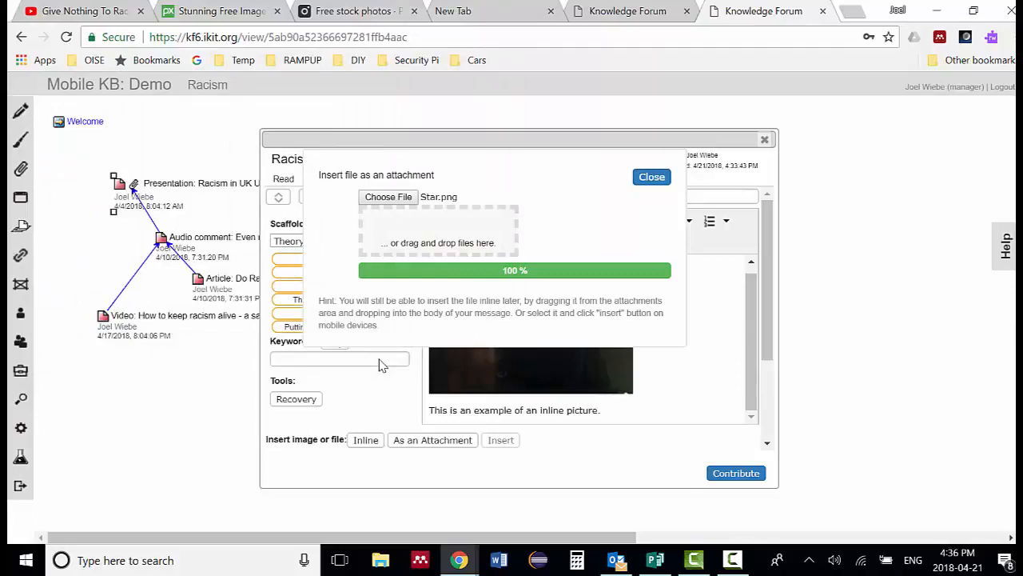
pyautogui.click(651, 178)
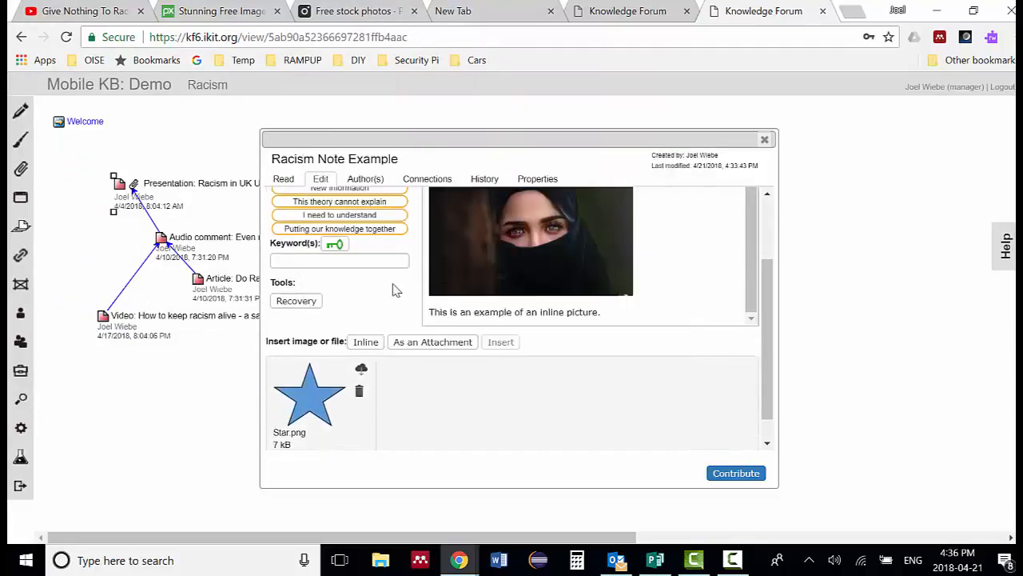
# Download the note's Star.png attachment and view the downloaded image, closing the viewer when done.
pyautogui.scroll(-1, 394, 290)
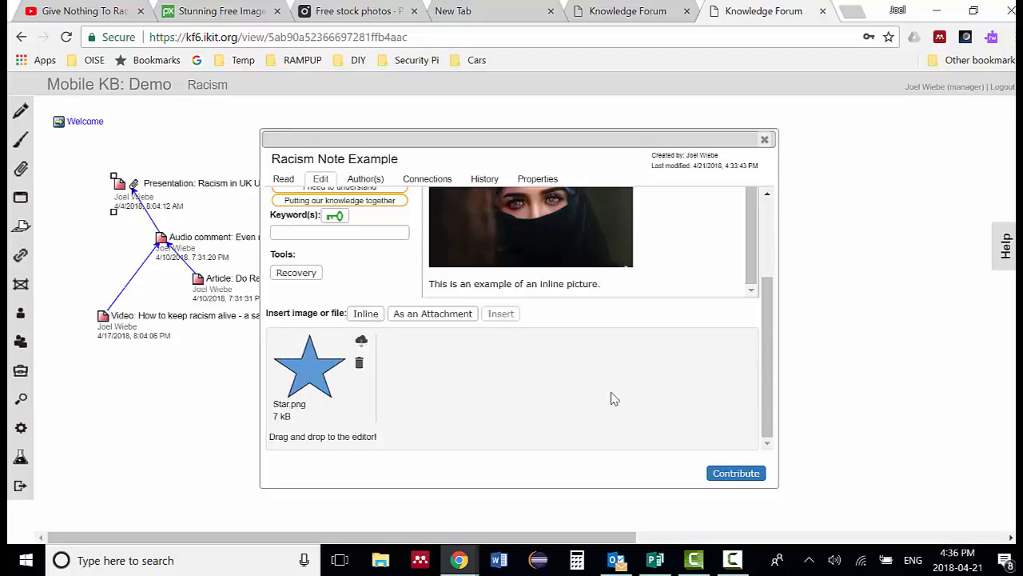
pyautogui.scroll(3, 615, 393)
pyautogui.scroll(-3, 615, 393)
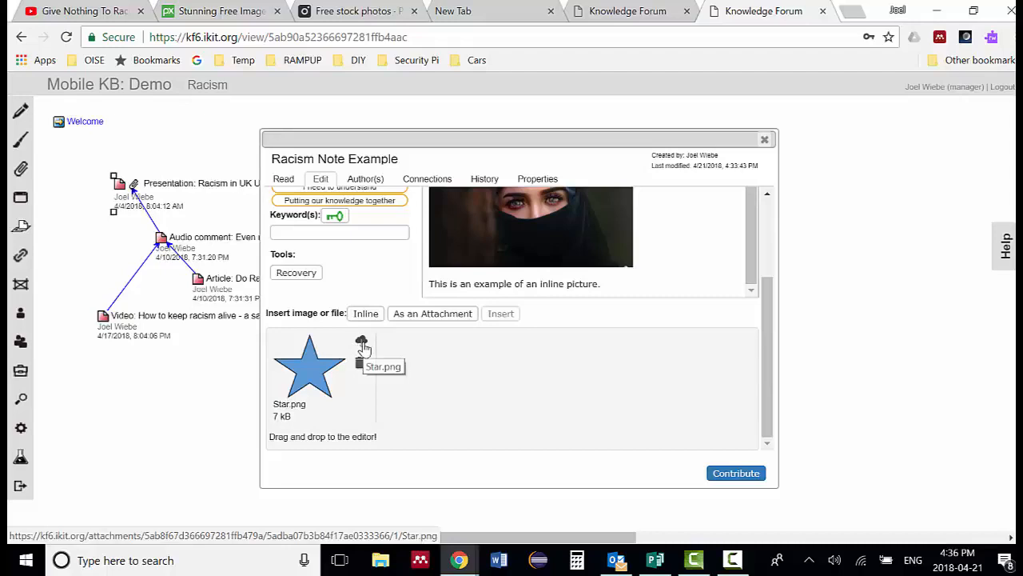
pyautogui.click(363, 346)
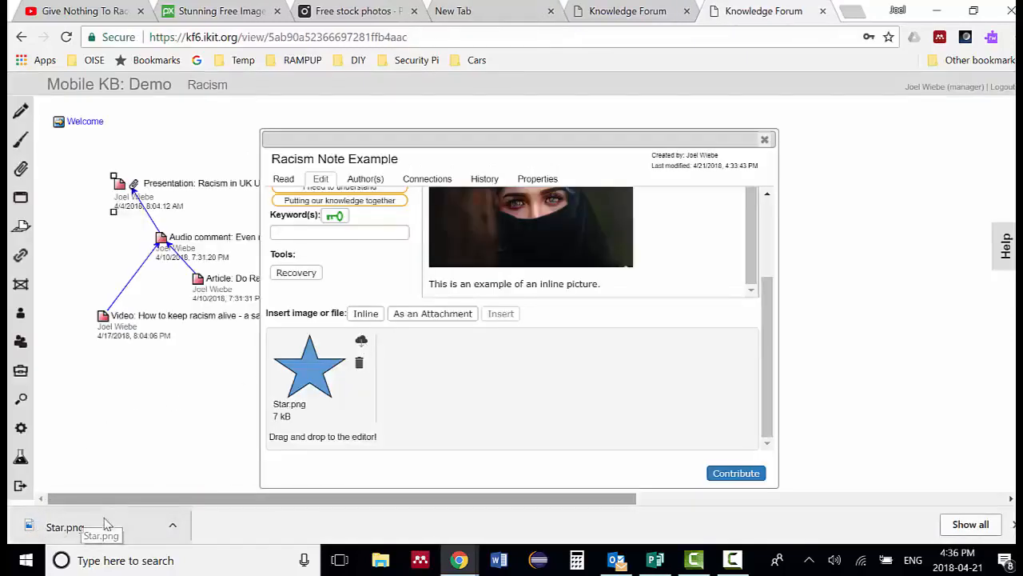
pyautogui.click(64, 527)
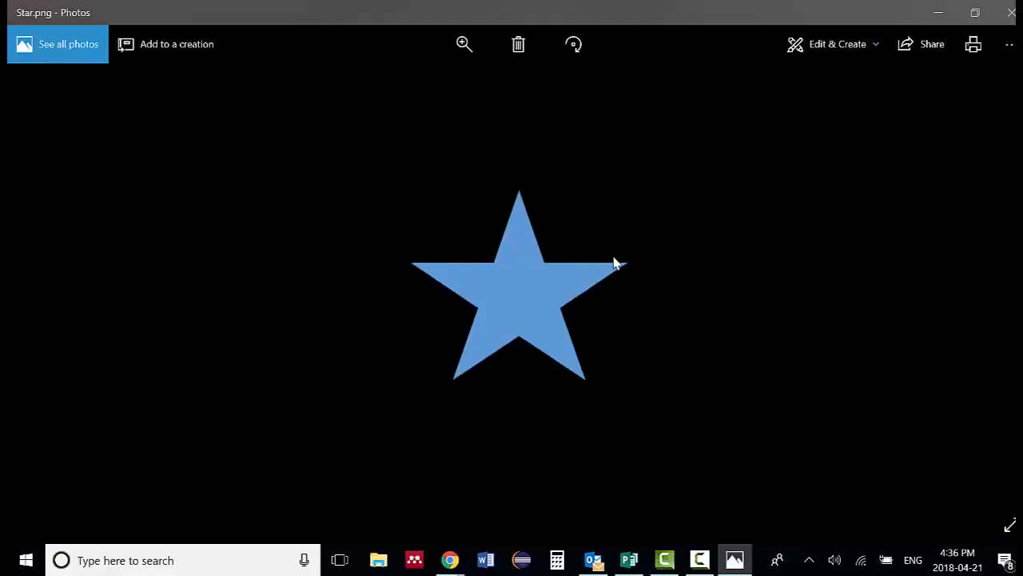
pyautogui.click(1012, 16)
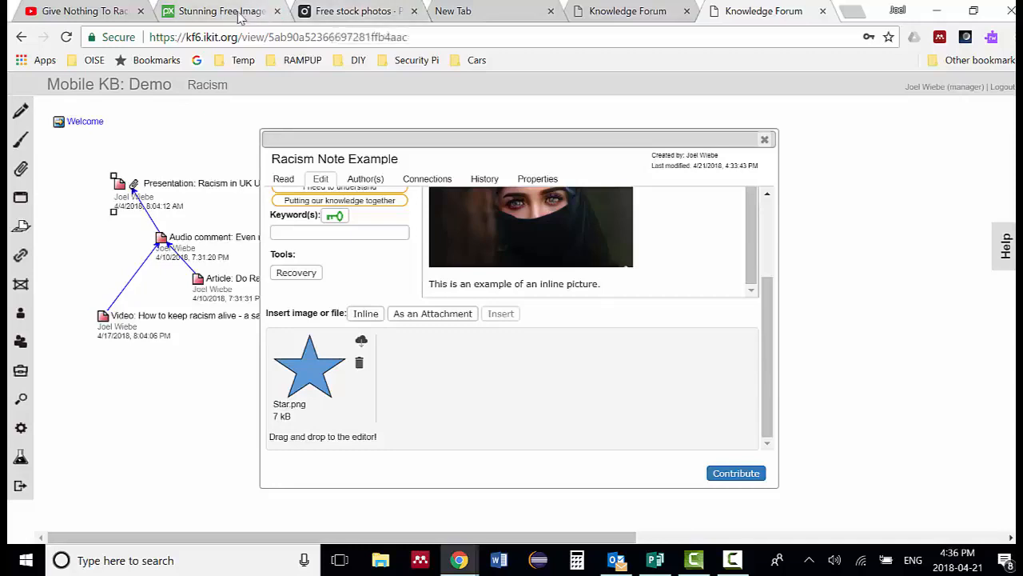
pyautogui.click(614, 14)
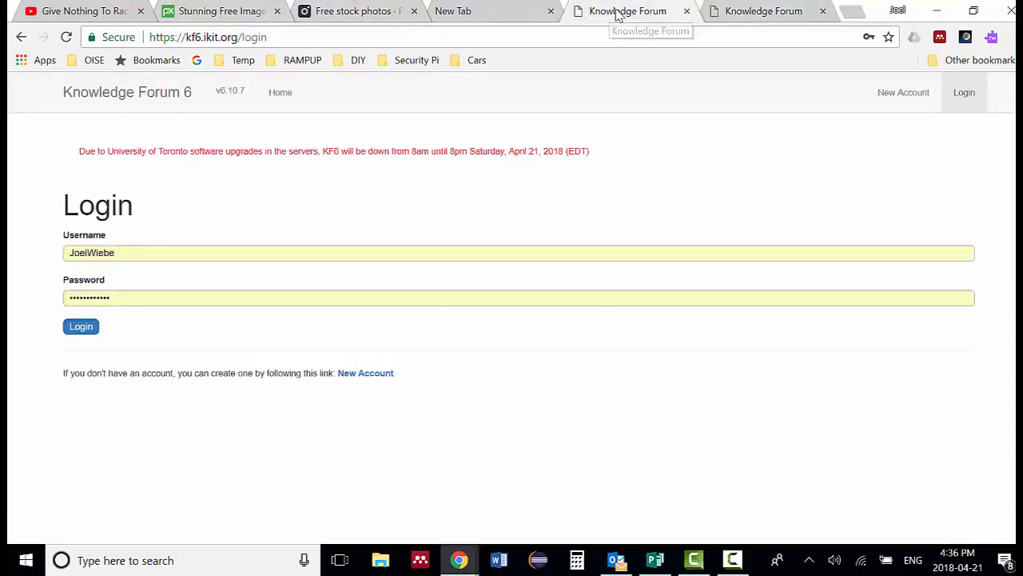
pyautogui.click(472, 36)
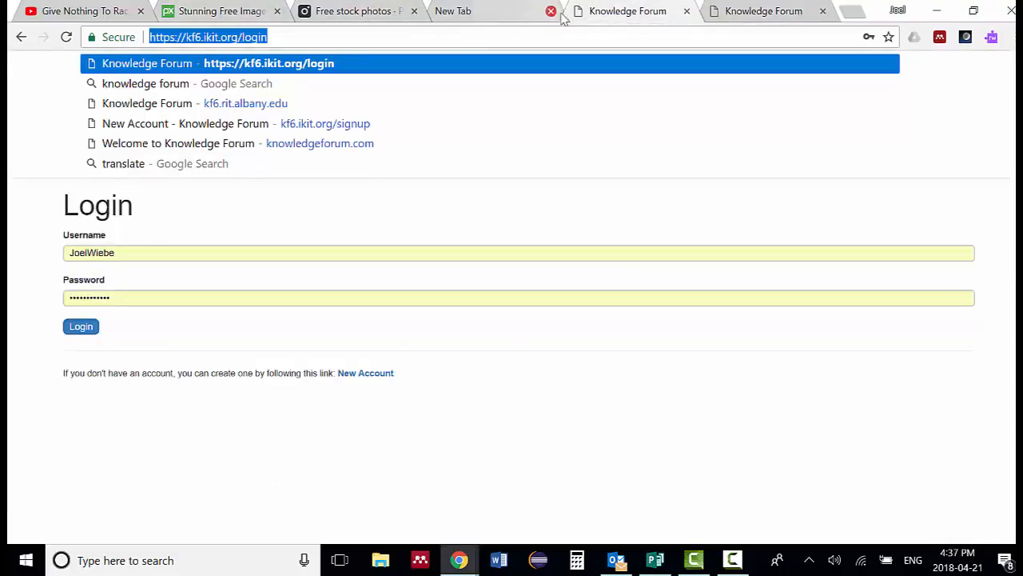
pyautogui.rightClick(217, 42)
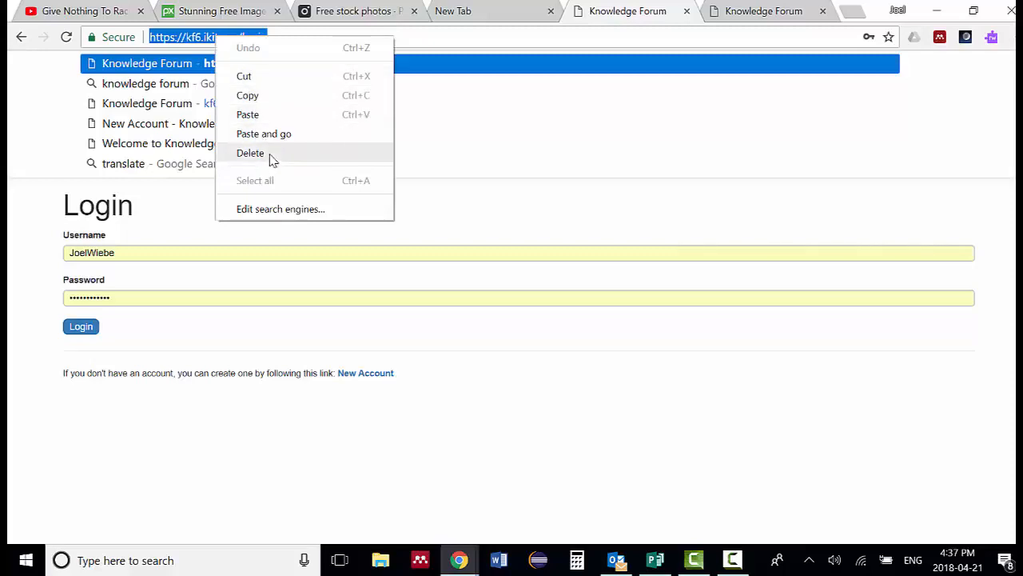
pyautogui.click(268, 97)
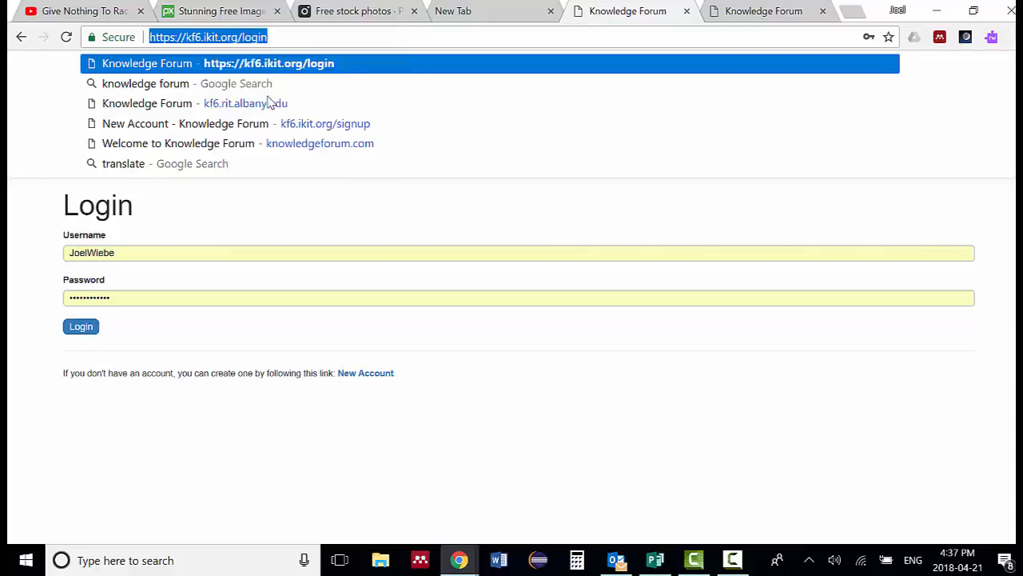
pyautogui.click(744, 12)
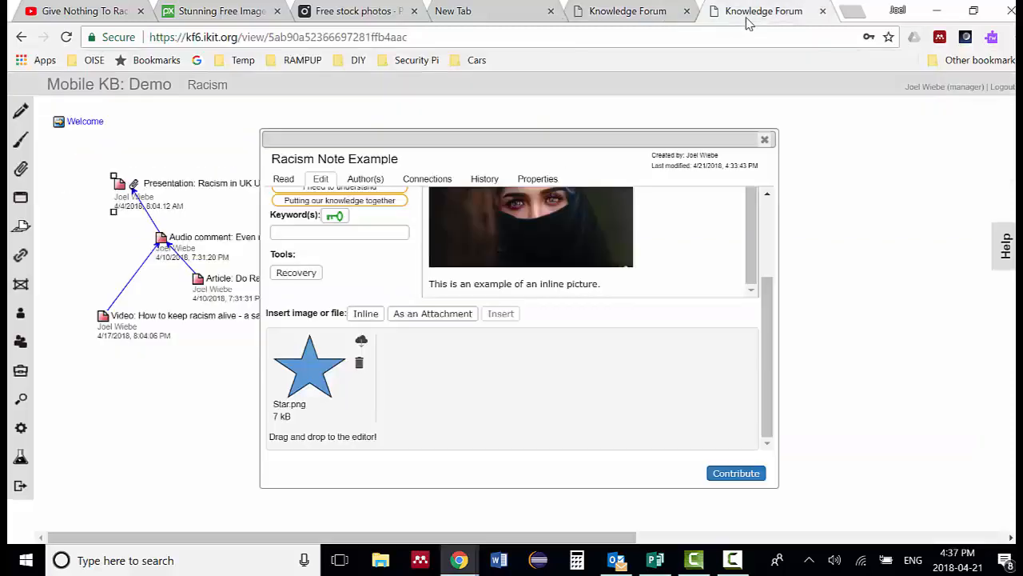
pyautogui.click(630, 283)
pyautogui.press('Return')
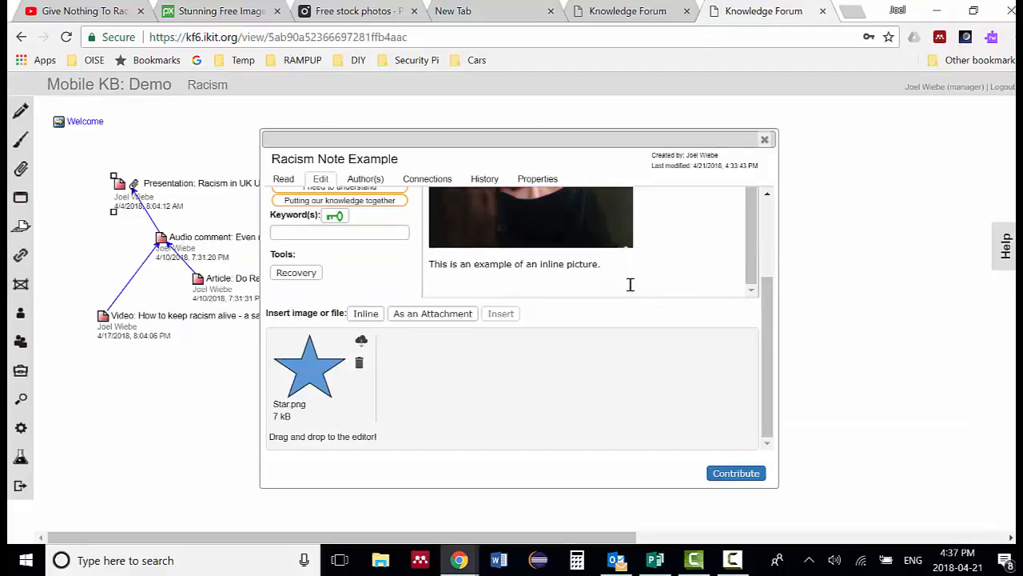
pyautogui.rightClick(469, 282)
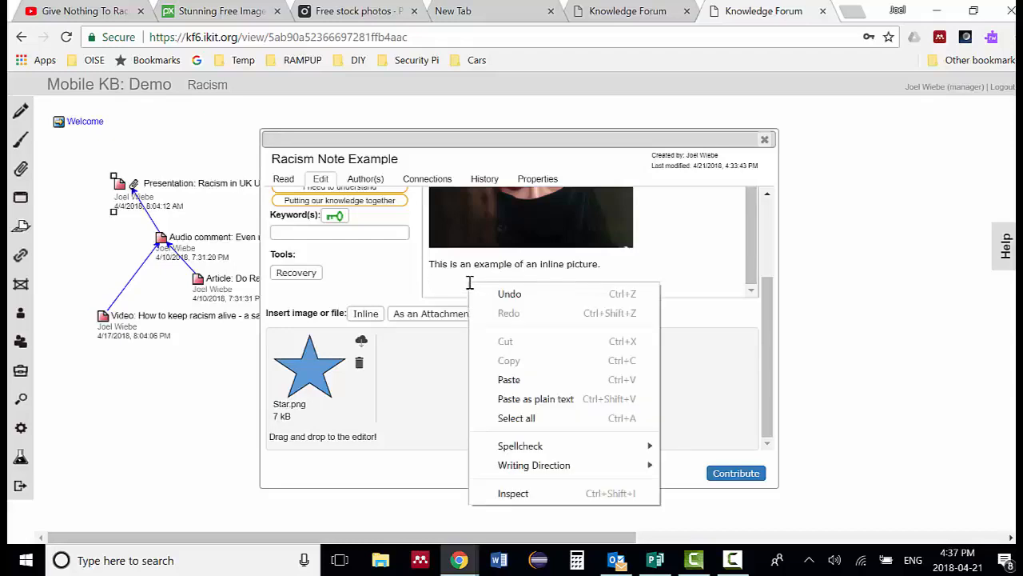
pyautogui.click(527, 380)
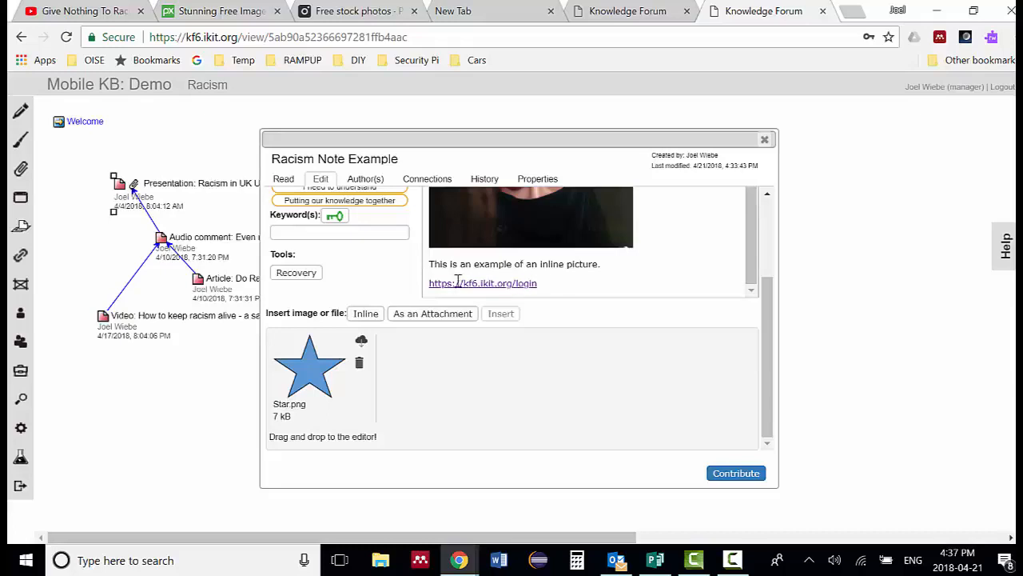
# Contribute the Racism Note Example note to the Racism view and move it clear of the Presentation: Racism in UK Universities note.
pyautogui.scroll(1, 627, 287)
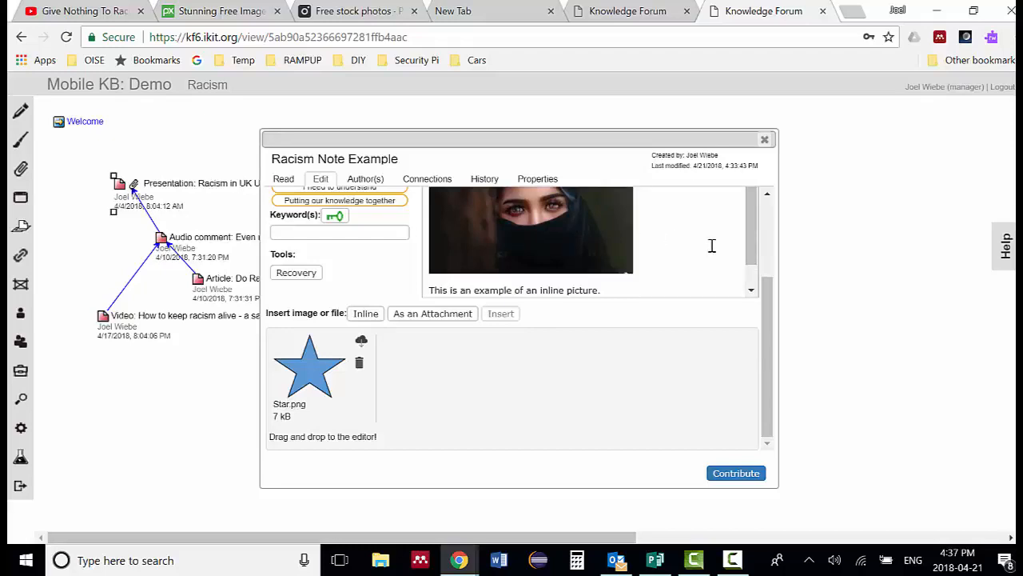
pyautogui.scroll(3, 712, 246)
pyautogui.scroll(-1, 502, 363)
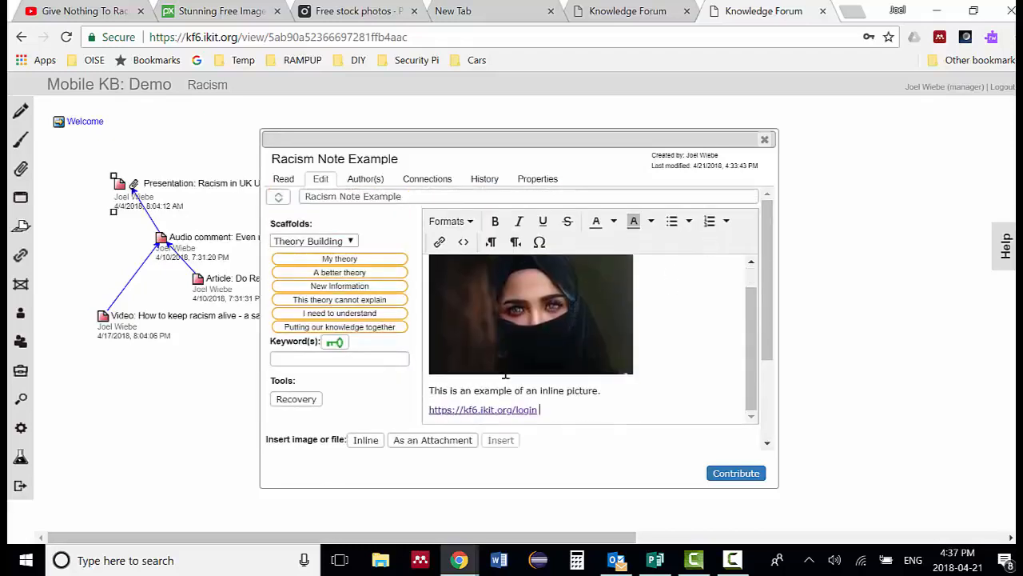
pyautogui.scroll(-3, 340, 405)
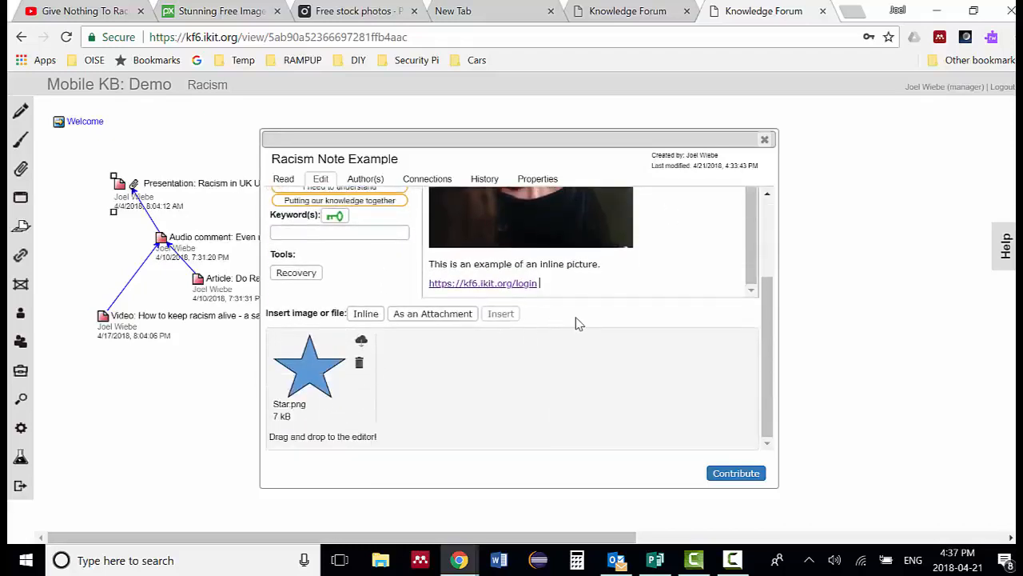
pyautogui.scroll(2, 578, 323)
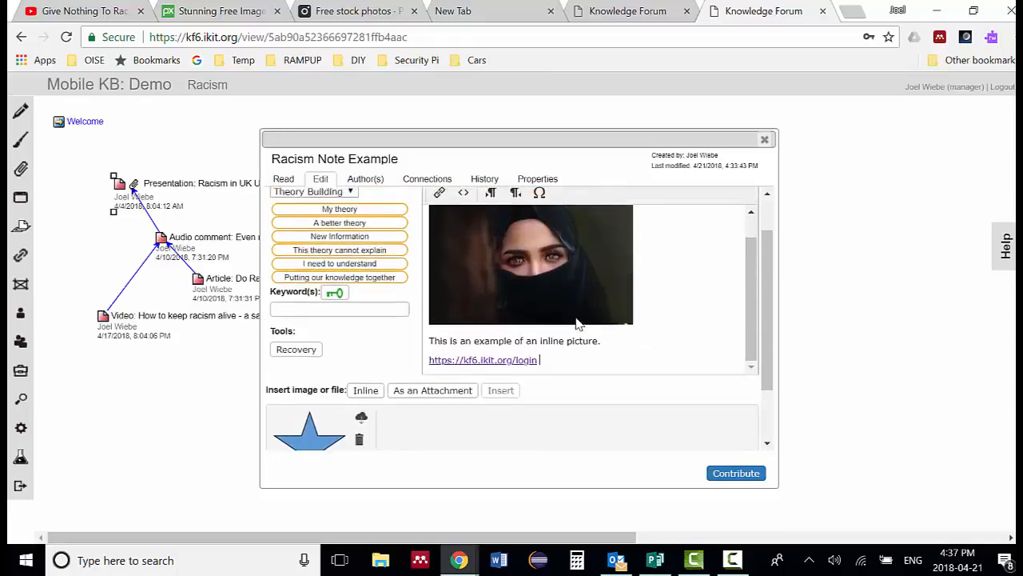
pyautogui.click(734, 474)
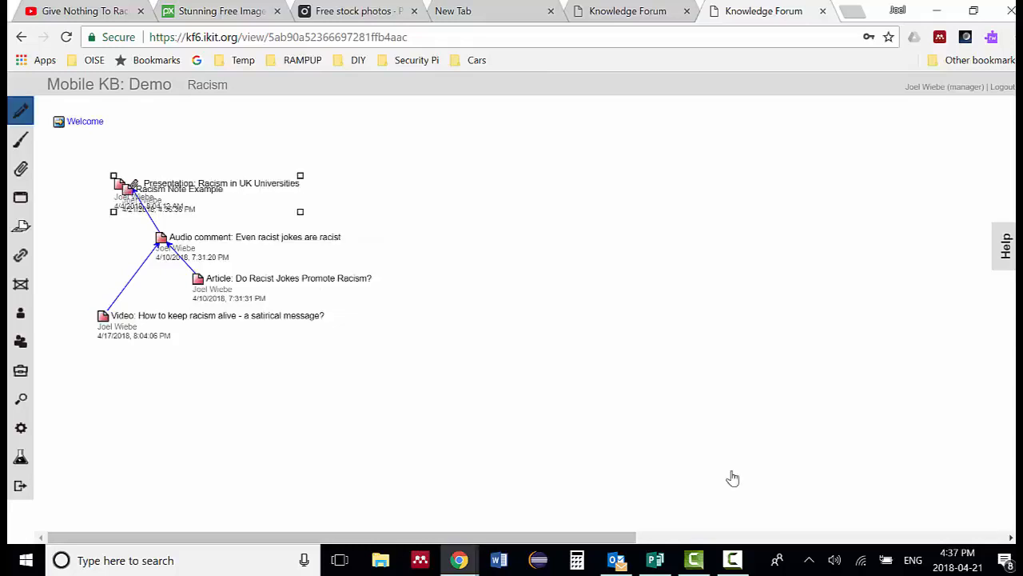
pyautogui.moveTo(210, 198); pyautogui.dragTo(477, 186)
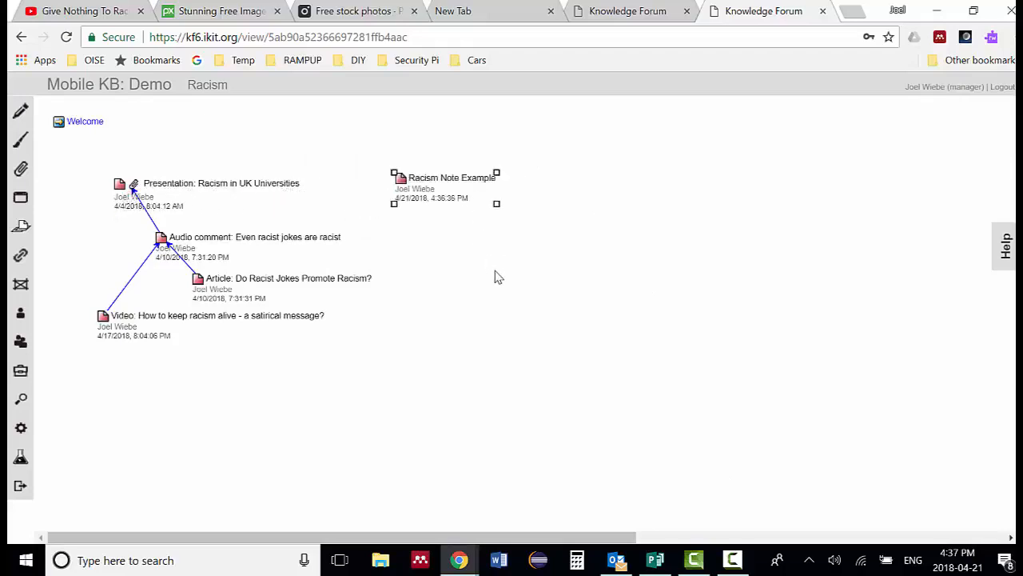